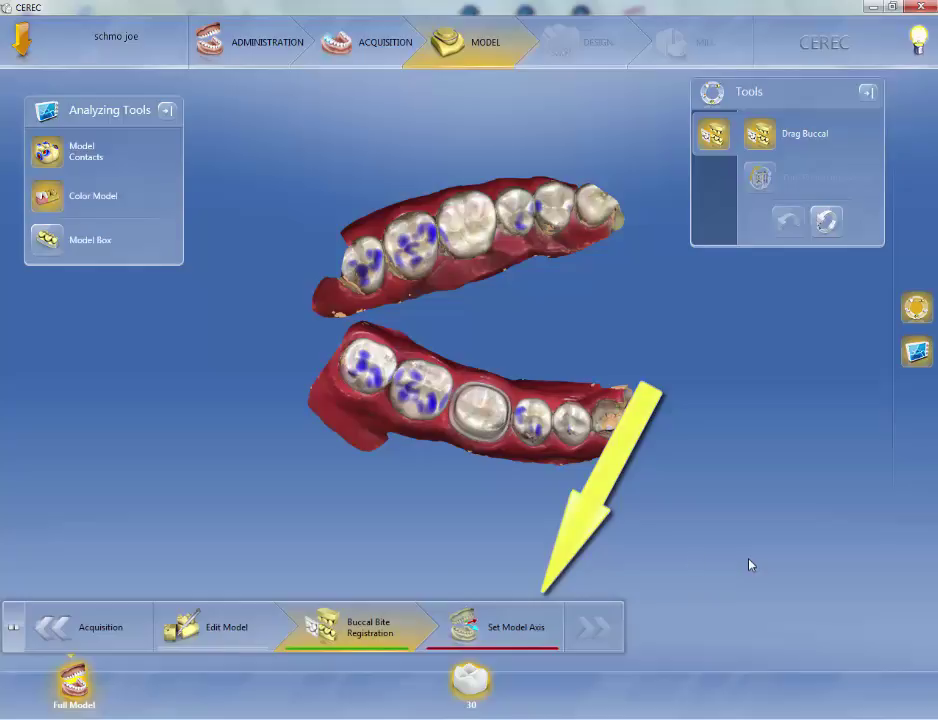
Step: Open the Edit Model step to show the lower jaw with prepared tooth 30
left_click(242, 632)
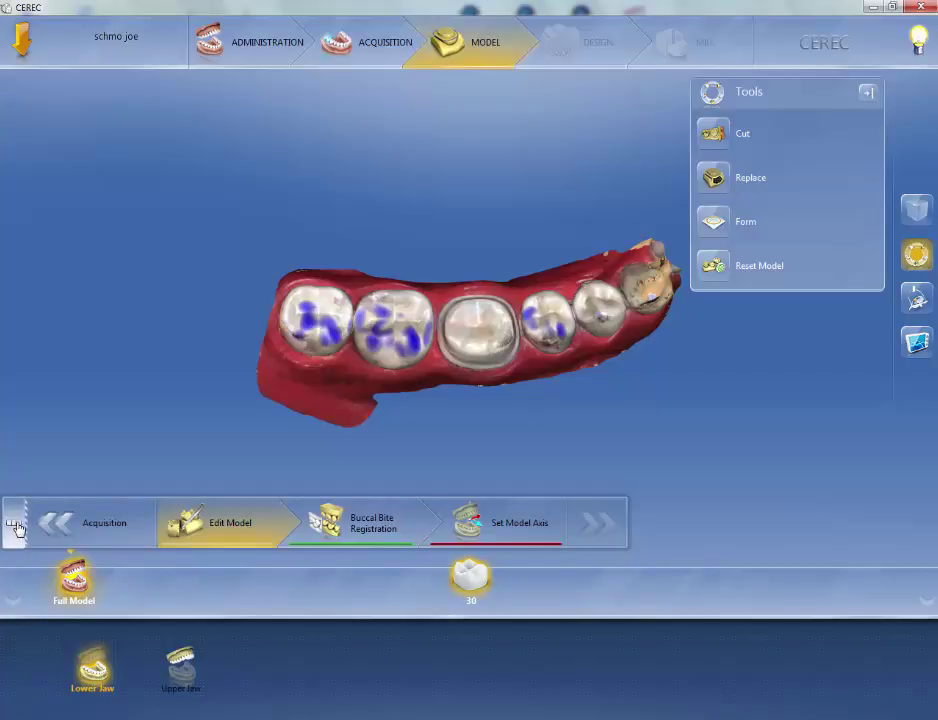
Step: Go back to Buccal Bite Registration and collapse Edit Model from the workflow bar
left_click(366, 543)
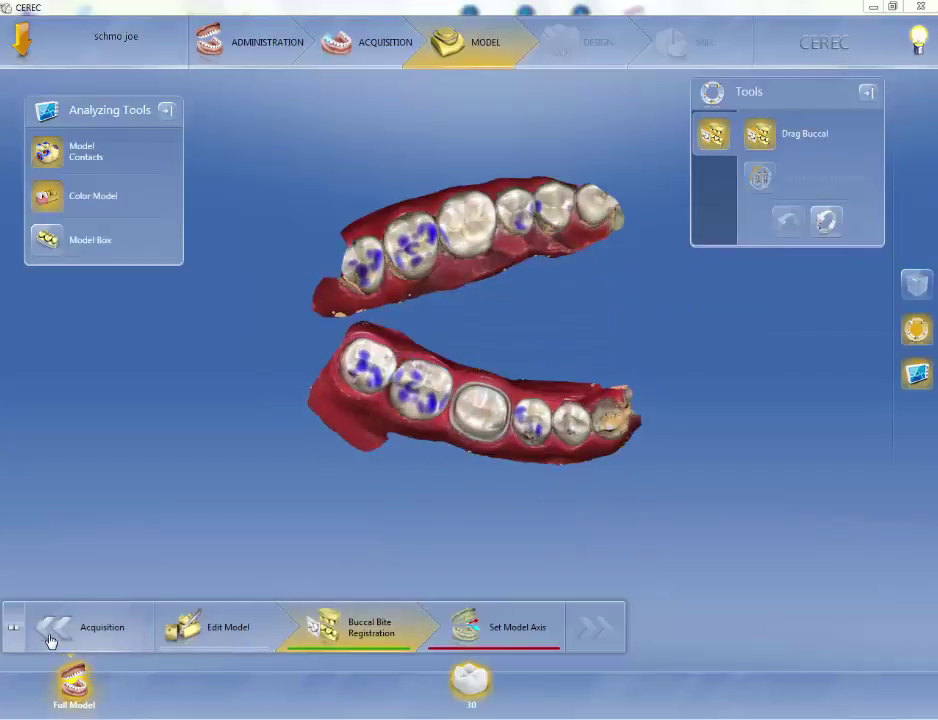
left_click(15, 630)
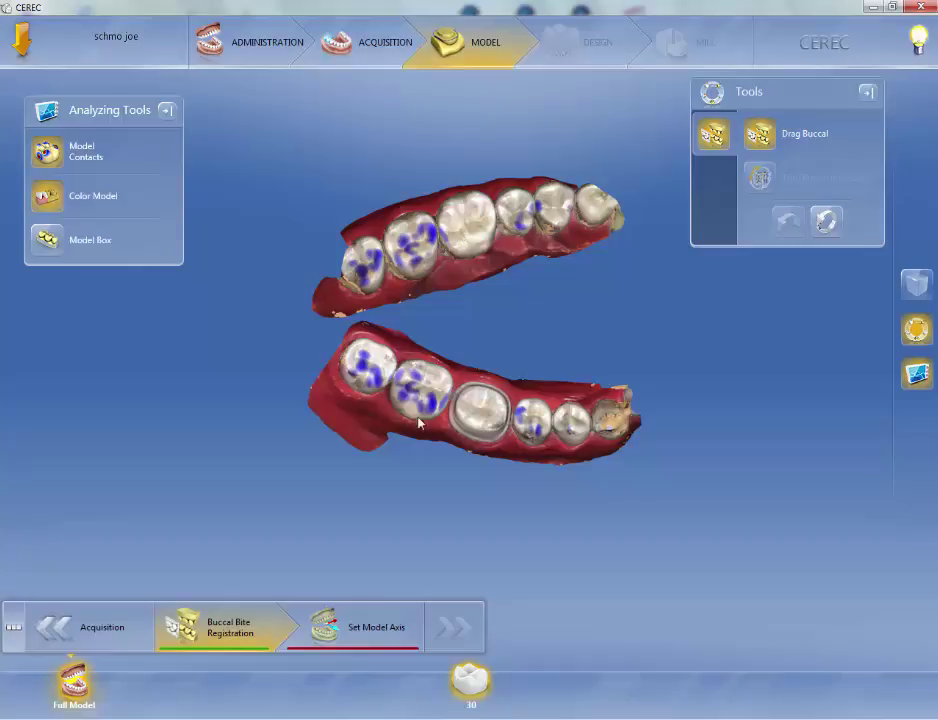
Step: Enter Set Model Axis, then minimize and restore the Tools and Display Objects panels
left_click(380, 636)
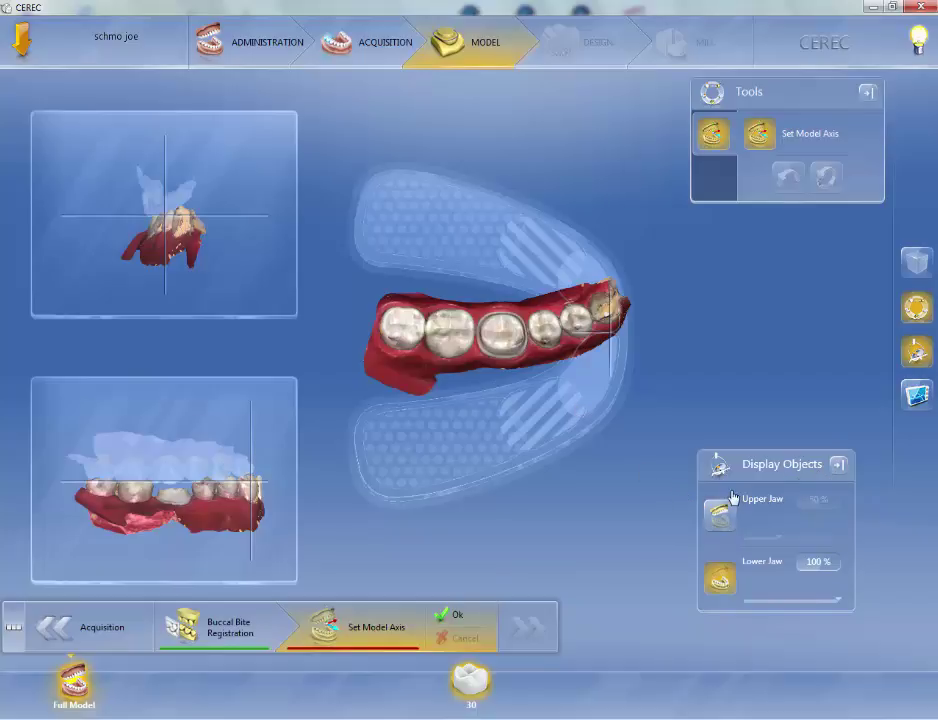
left_click(839, 467)
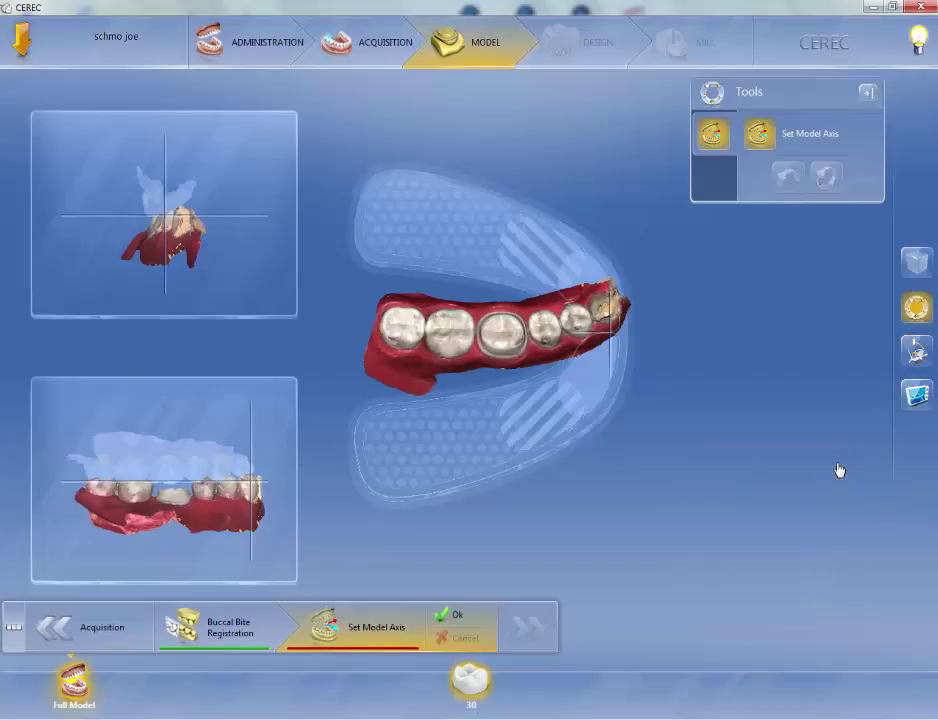
left_click(868, 94)
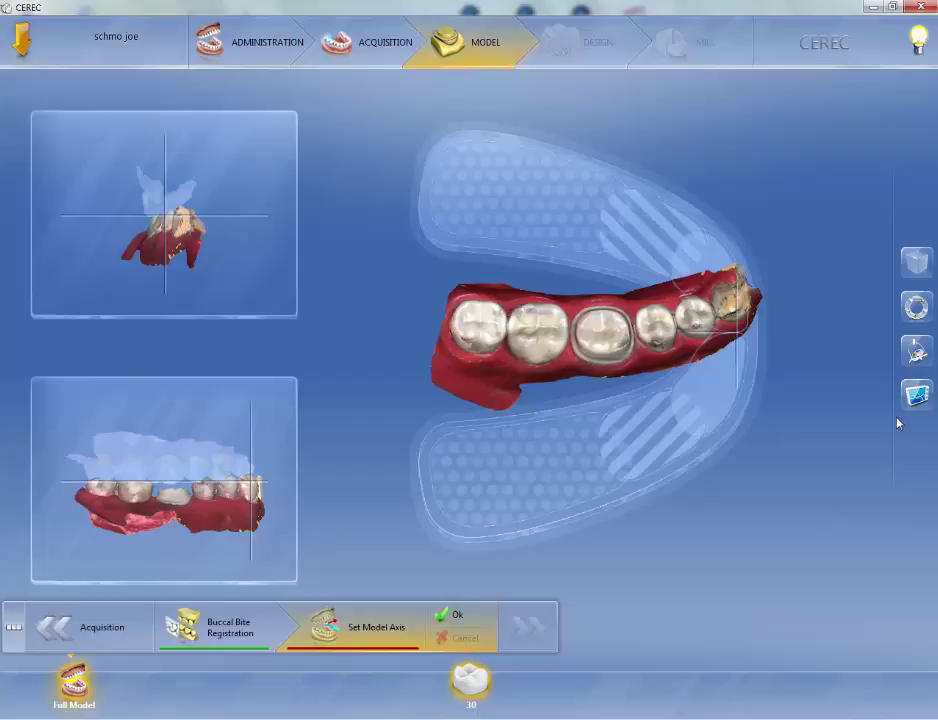
left_click(913, 308)
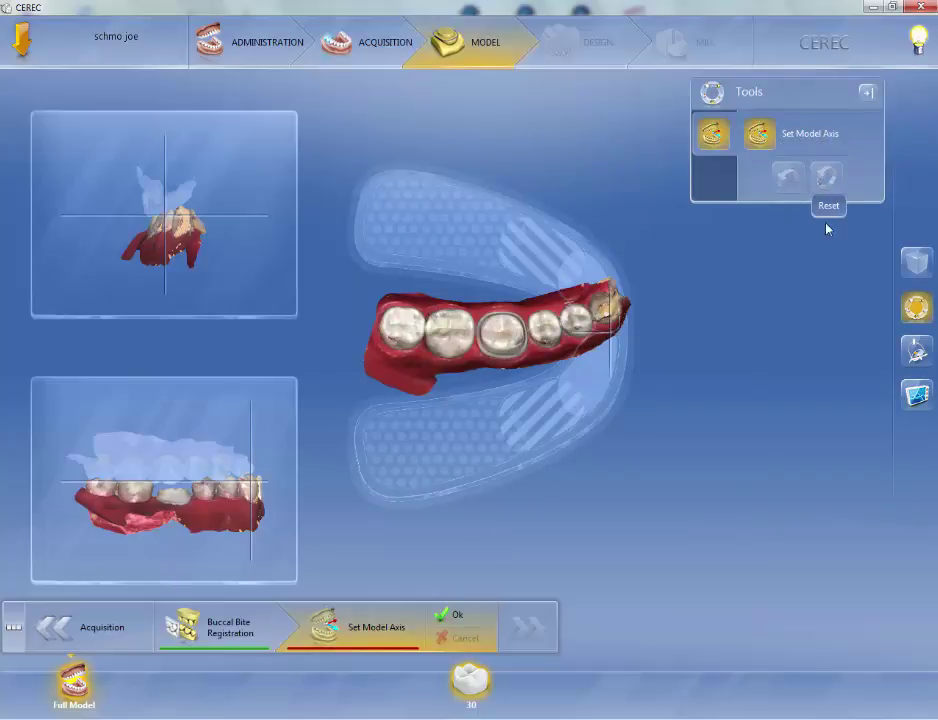
left_click(920, 350)
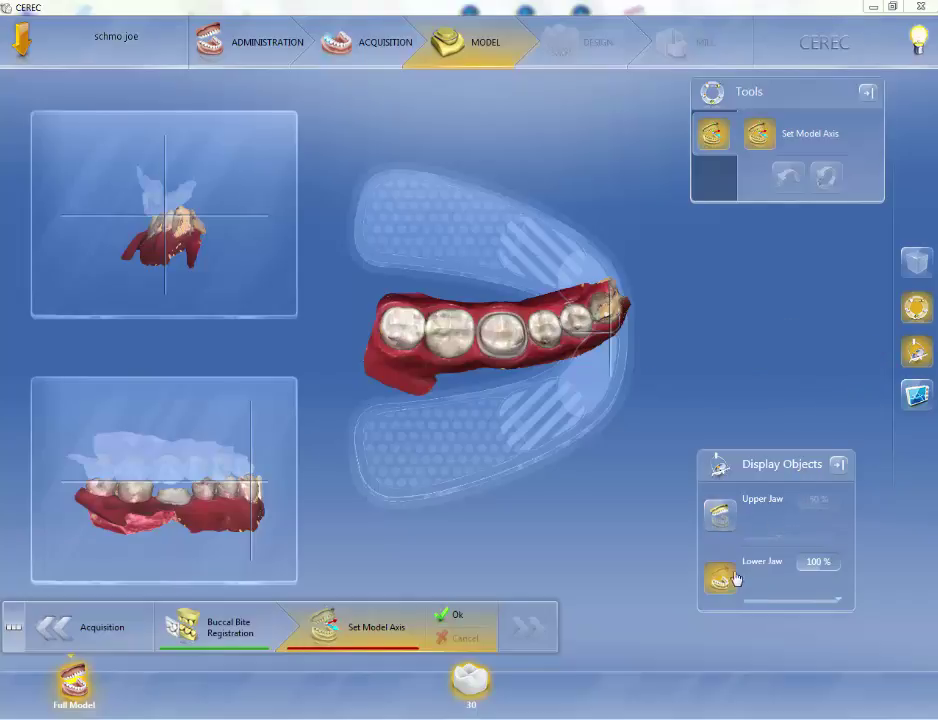
Step: Select Upper Jaw in Display Objects to show it at 100% visibility
left_click(722, 516)
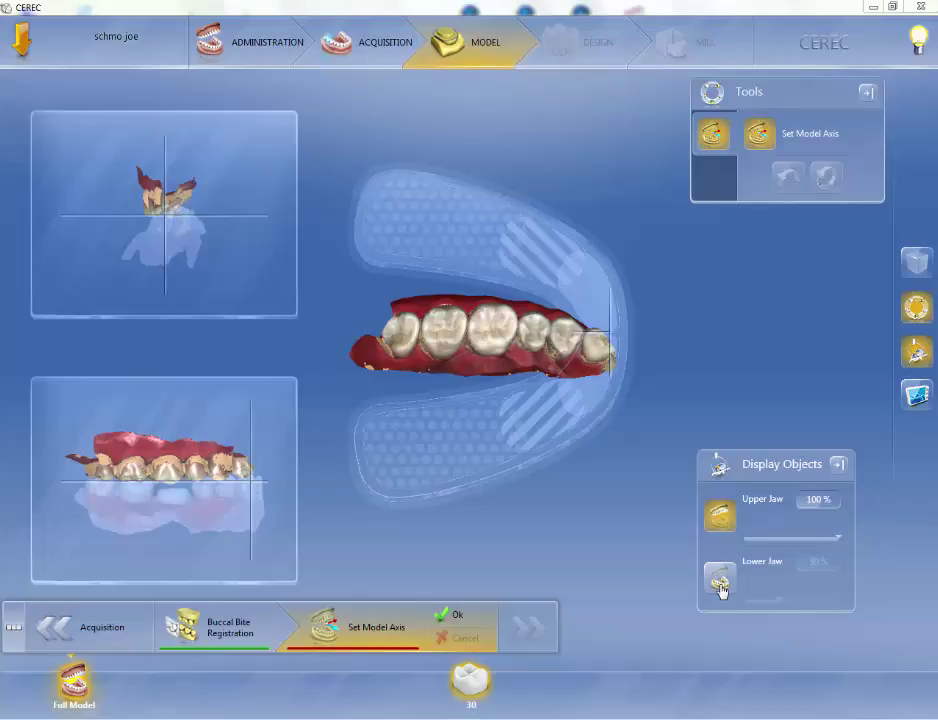
Step: Toggle Color Model and Model Box in Analyzing Tools, then bring the lower jaw to 100%
left_click(914, 398)
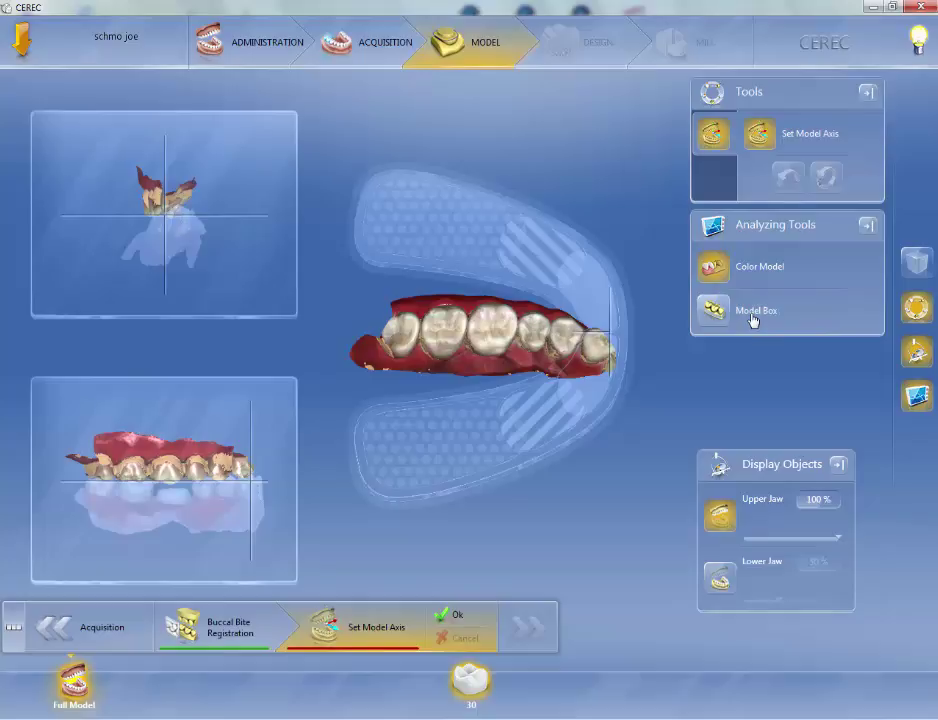
left_click(758, 272)
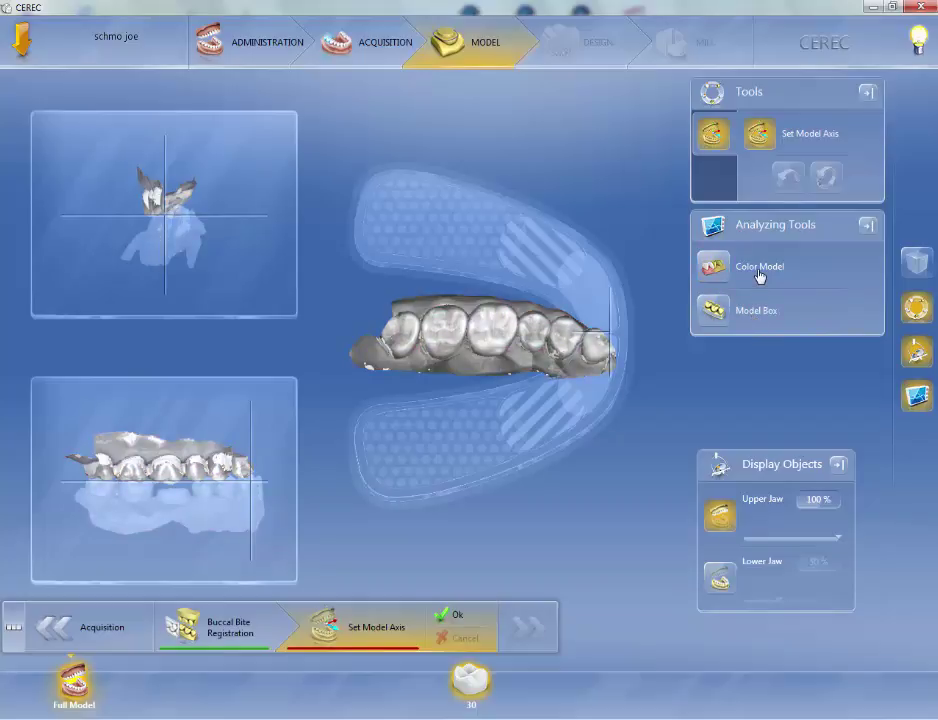
left_click(758, 272)
left_click(758, 272)
left_click(758, 272)
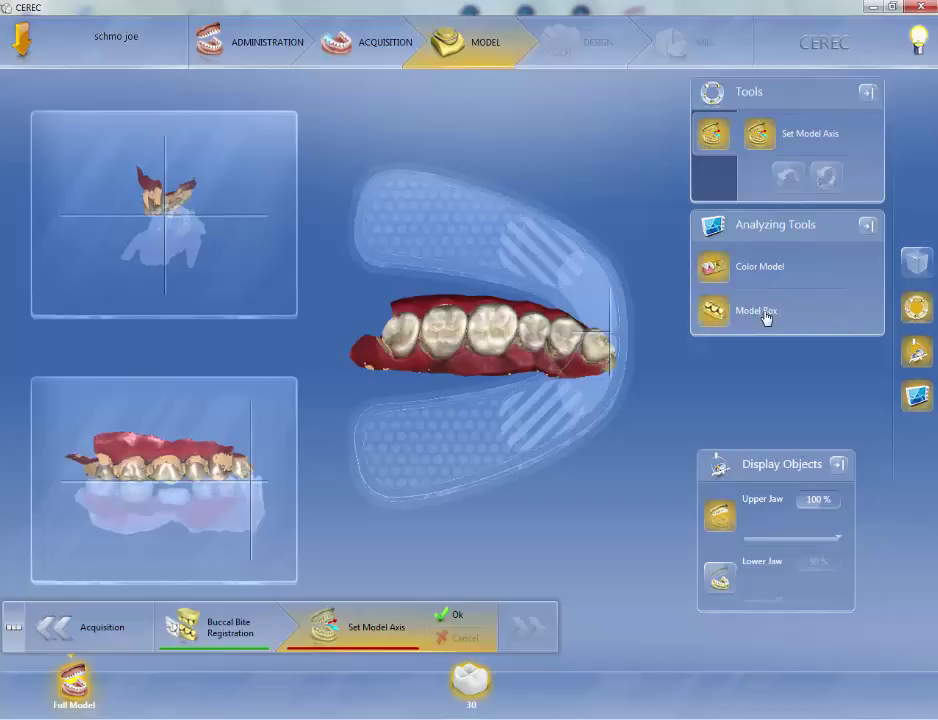
left_click(767, 317)
left_click(868, 226)
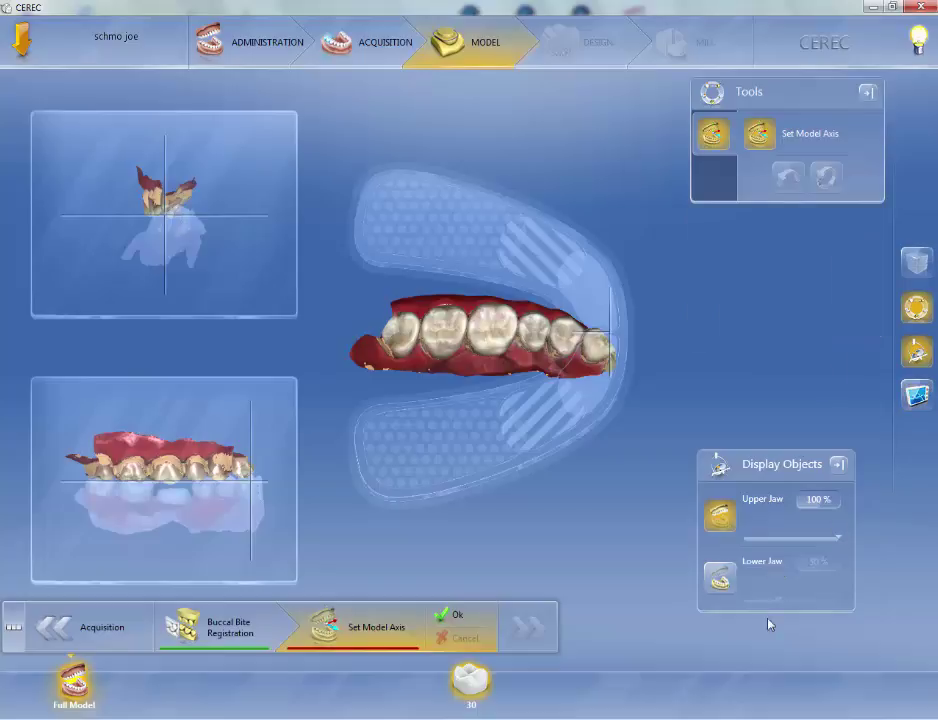
left_click(721, 580)
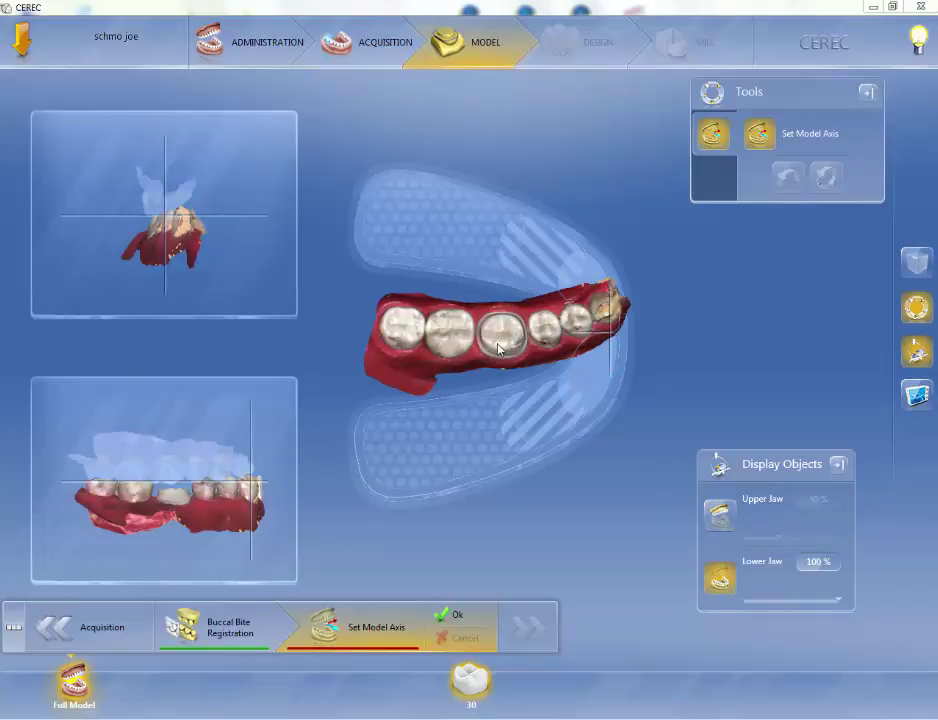
Step: Shift the lower jaw down into the template's lower arch, nudging the upper jaw upward
mouse_move(488, 356)
left_mouse_down()
mouse_move(490, 446)
mouse_move(476, 346)
left_mouse_up()
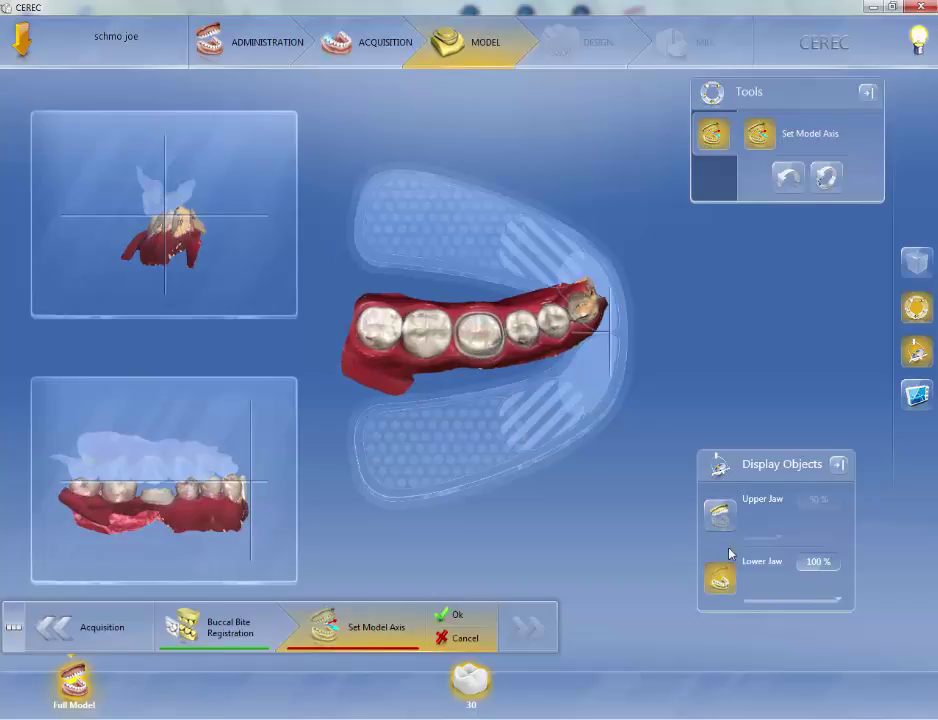
left_click(720, 514)
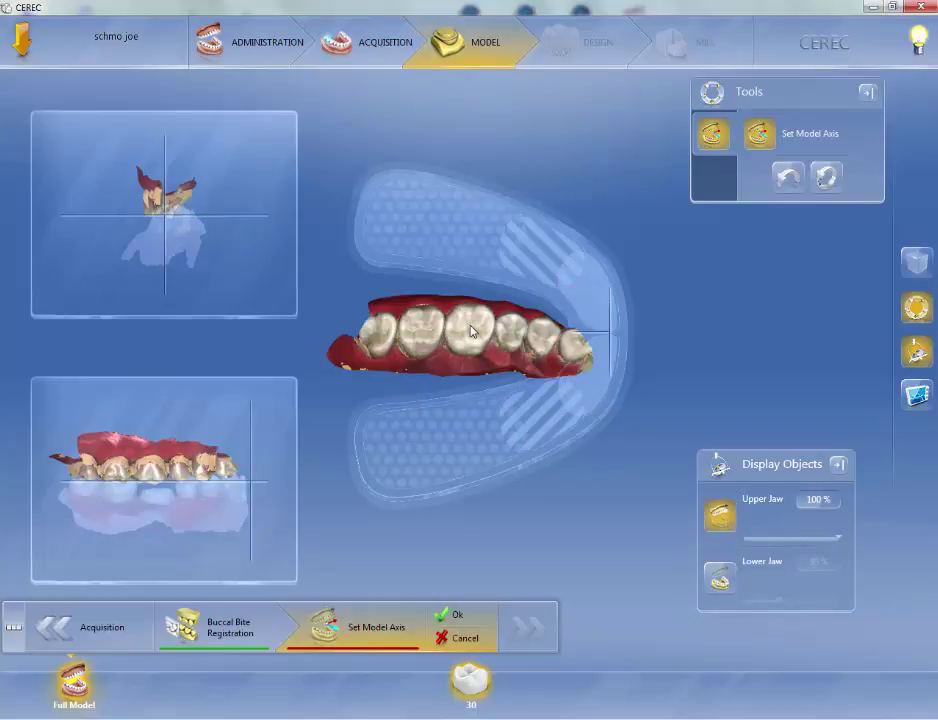
left_click_drag(472, 320, 553, 270)
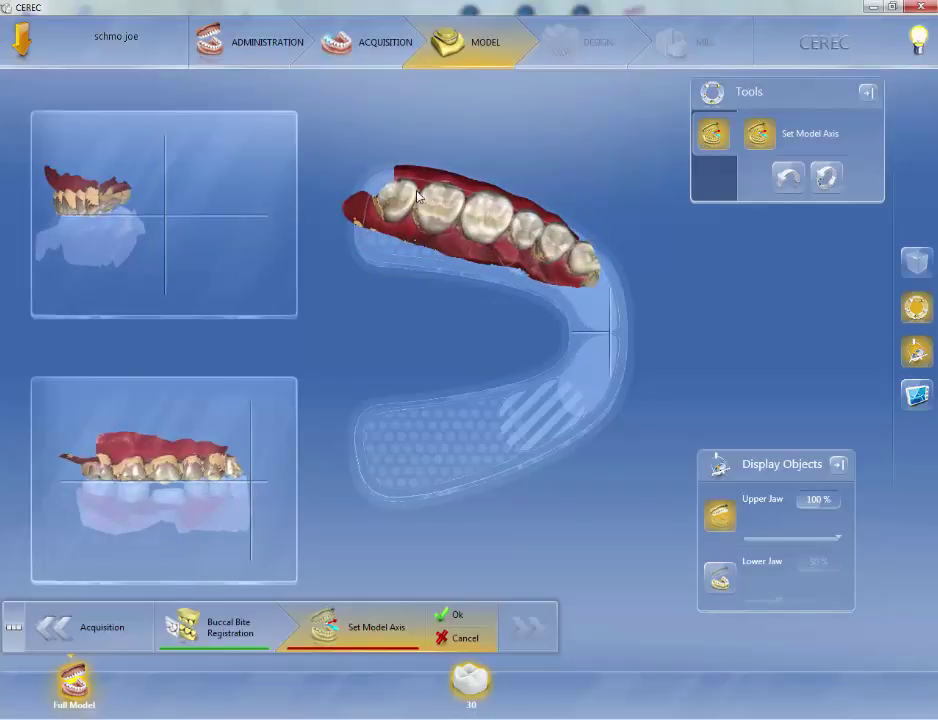
left_click(718, 580)
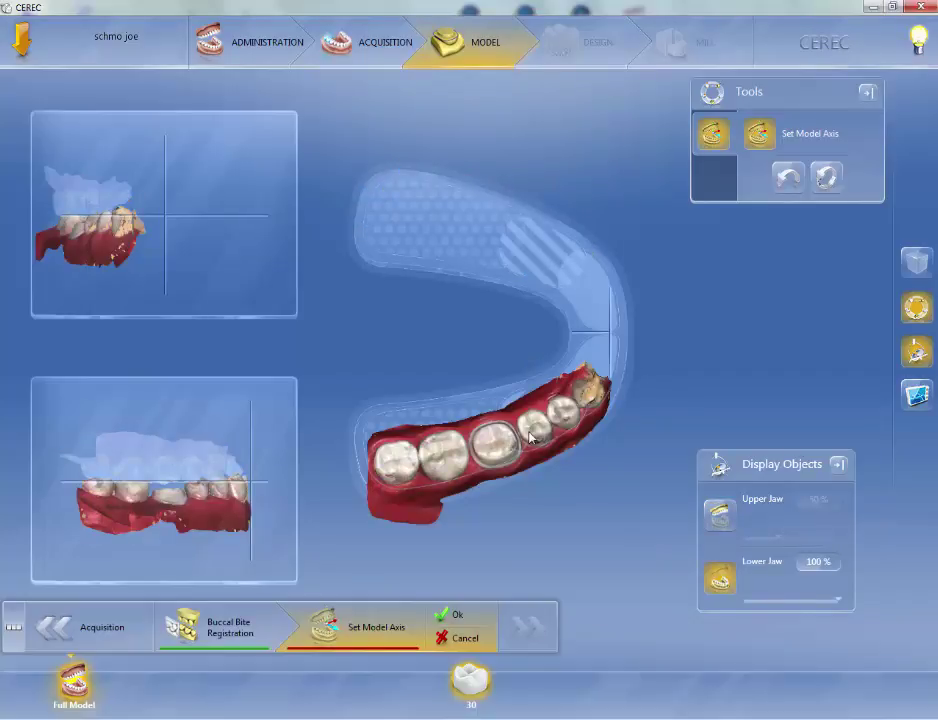
mouse_move(530, 437)
left_mouse_down()
mouse_move(545, 472)
mouse_move(534, 450)
left_mouse_up()
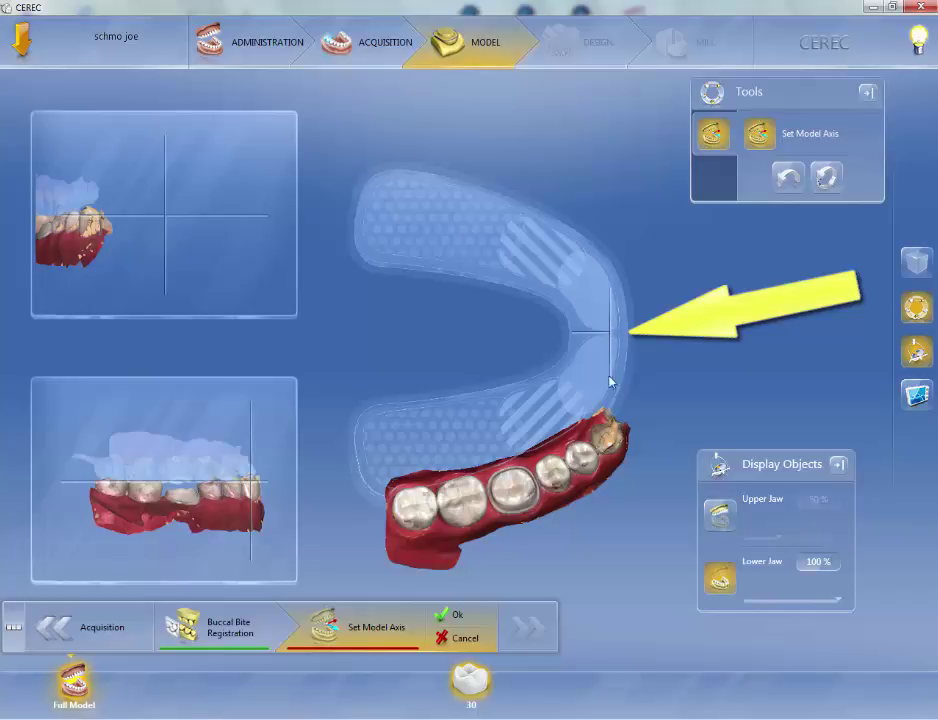
Step: Rotate the lower jaw along the lower arch, then correct its tilt in the upper side view
left_click_drag(594, 452, 509, 400)
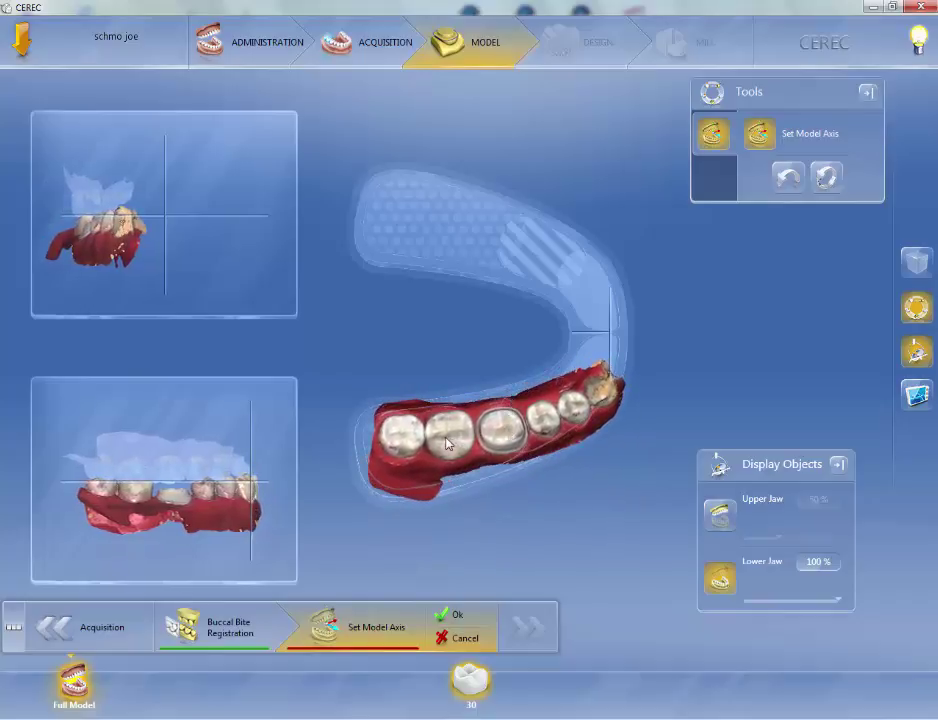
left_click_drag(447, 443, 453, 450)
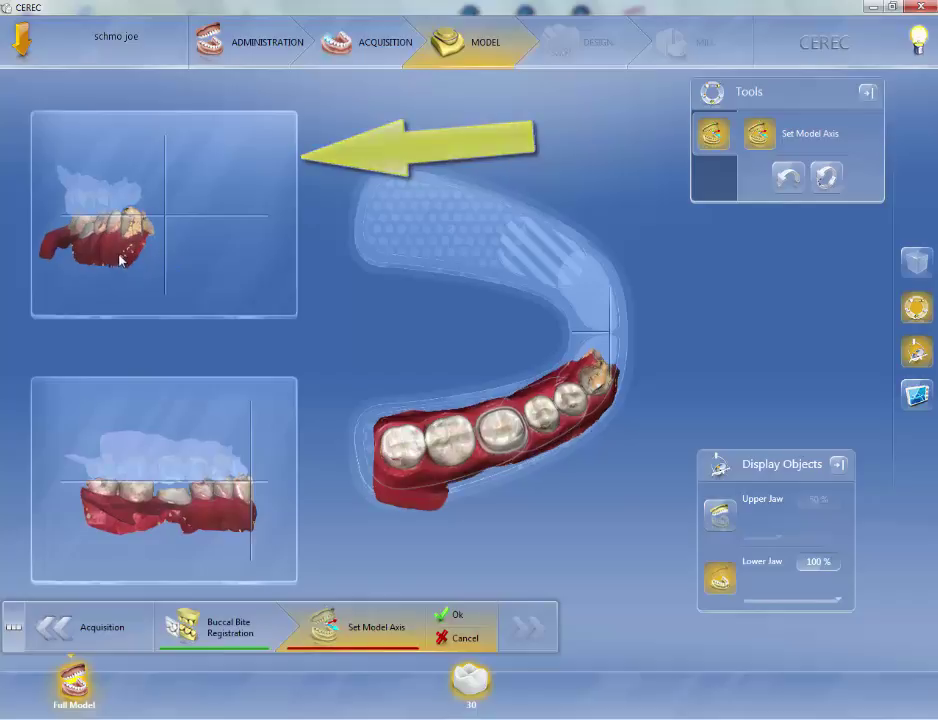
mouse_move(138, 264)
left_mouse_down()
mouse_move(119, 264)
mouse_move(150, 260)
mouse_move(115, 264)
mouse_move(153, 260)
mouse_move(115, 256)
mouse_move(146, 259)
left_mouse_up()
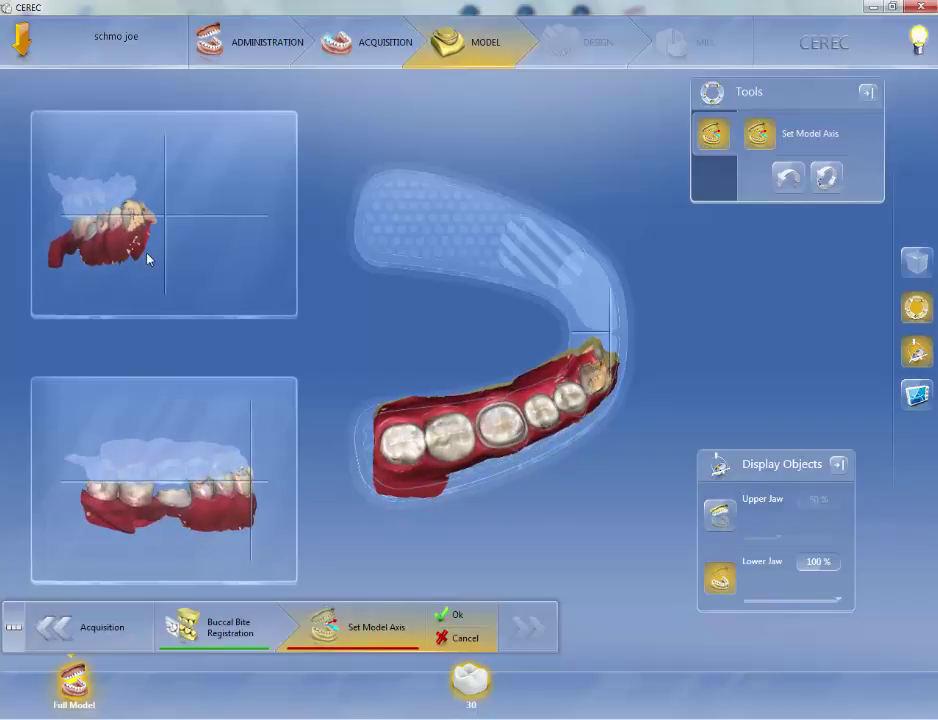
left_click_drag(147, 259, 151, 259)
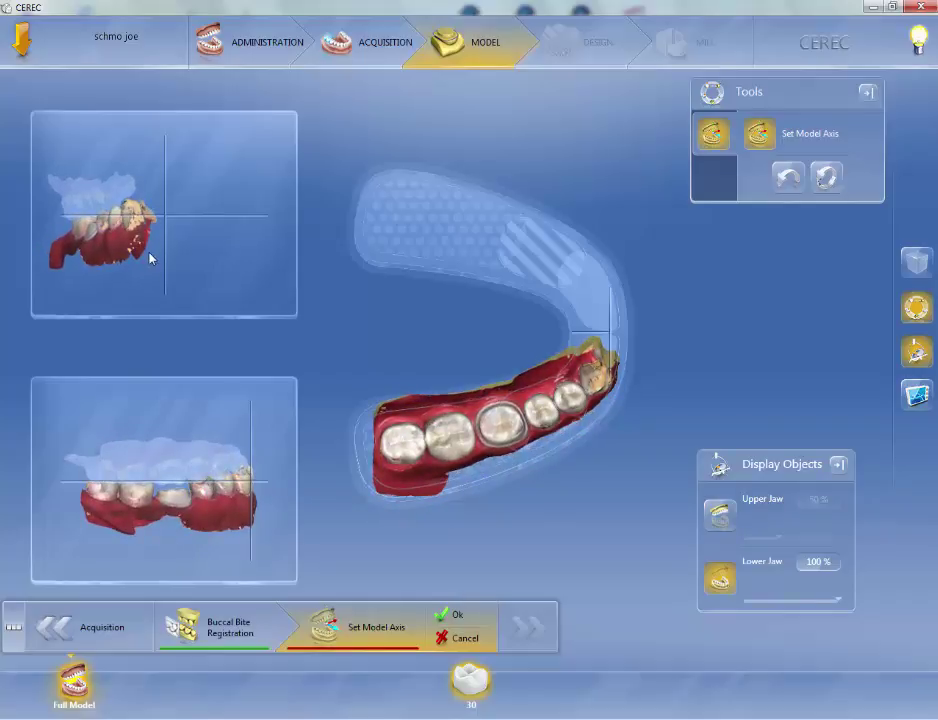
mouse_move(150, 259)
left_mouse_down()
mouse_move(155, 252)
mouse_move(132, 259)
left_mouse_up()
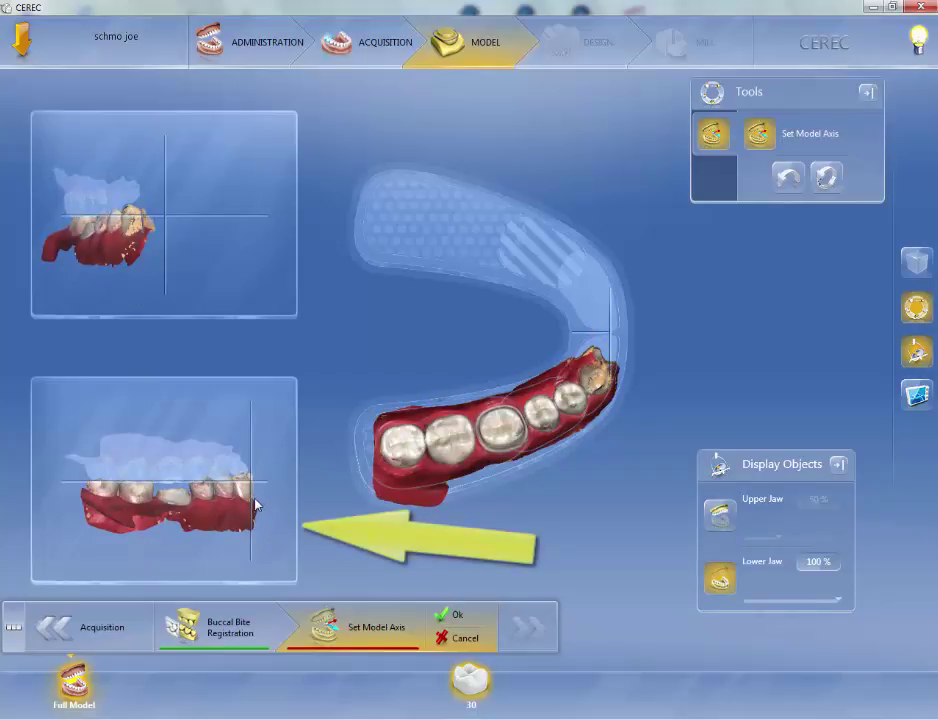
Step: Tilt the jaw in the lower side view until its occlusal plane matches the horizontal line
mouse_move(255, 505)
left_mouse_down()
mouse_move(261, 515)
mouse_move(255, 496)
mouse_move(264, 515)
mouse_move(254, 494)
mouse_move(256, 504)
left_mouse_up()
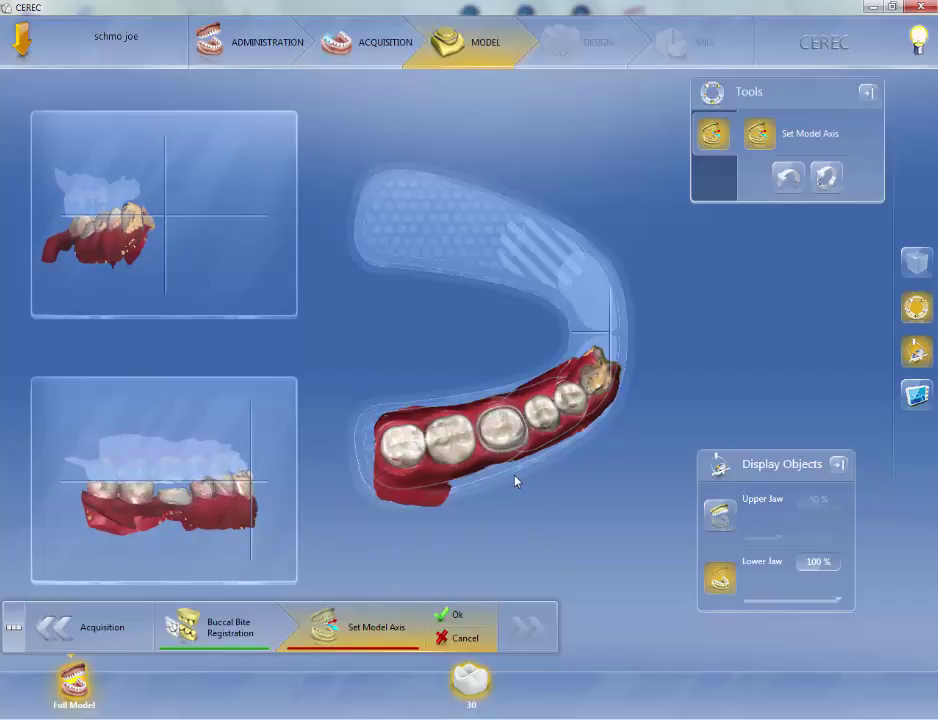
left_click_drag(218, 509, 199, 511)
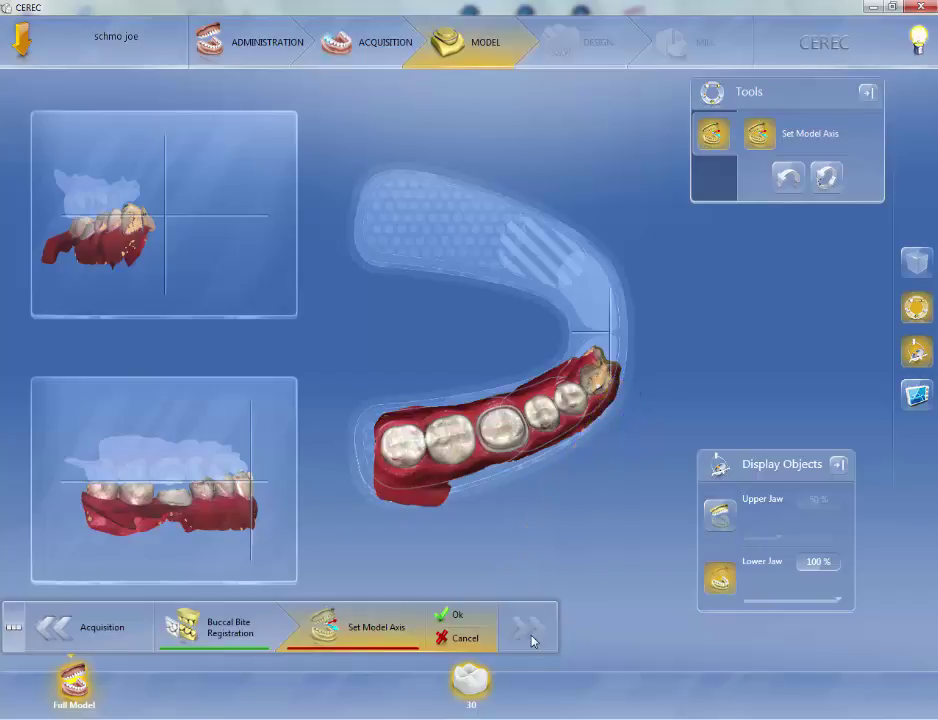
Step: Confirm Set Model Axis with Ok so the new axis is applied to the lower jaw
left_click(458, 620)
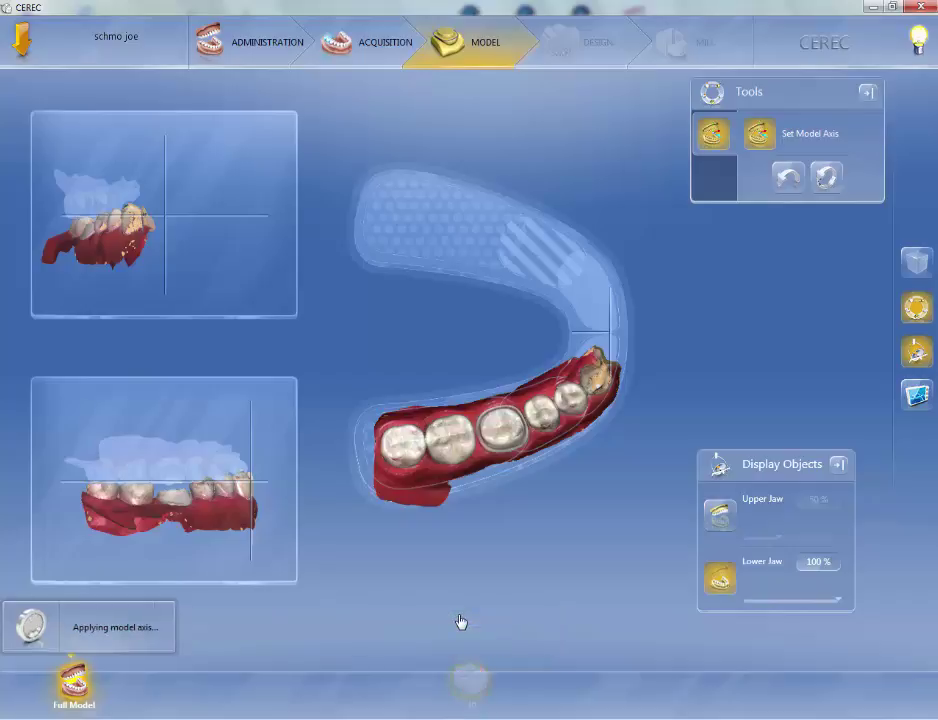